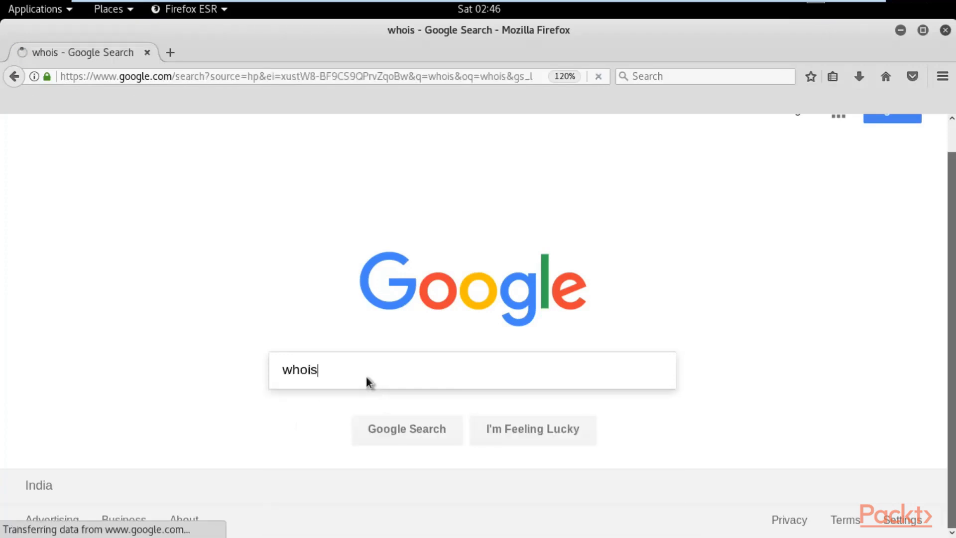
# Step: Zoom in and scroll through the first page of whois results
pyautogui.hotkey('ctrl', '+')
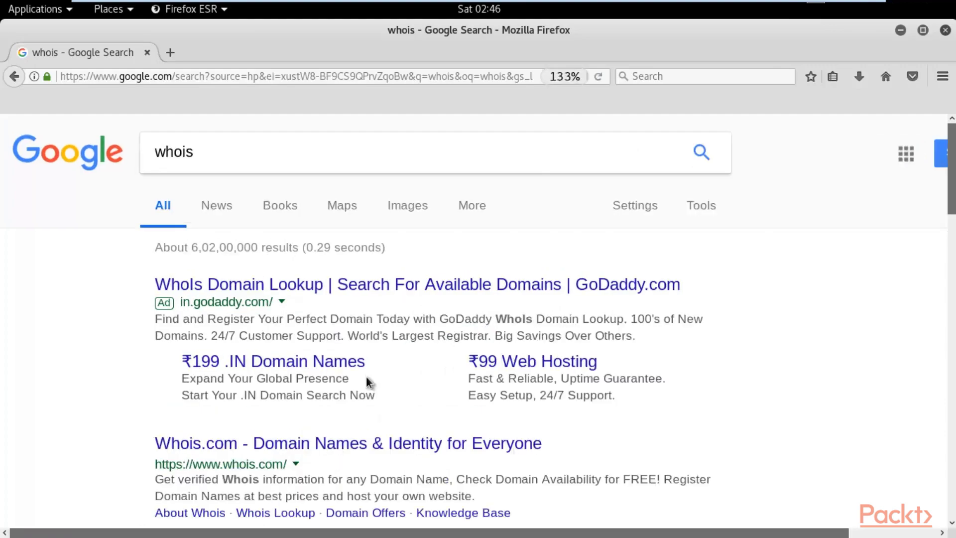
pyautogui.scroll(-15, 660, 239)
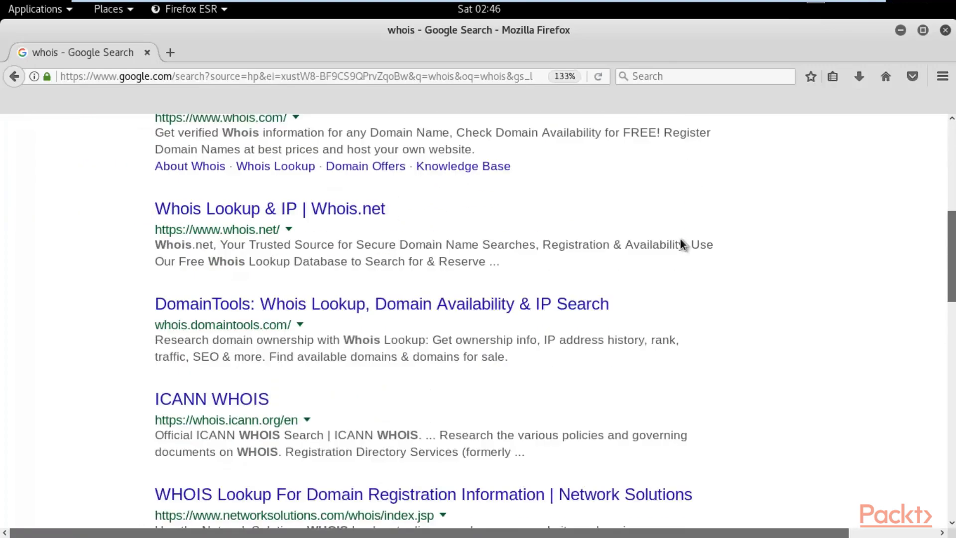
pyautogui.scroll(-8, 682, 239)
pyautogui.scroll(6, 684, 242)
pyautogui.scroll(9, 685, 244)
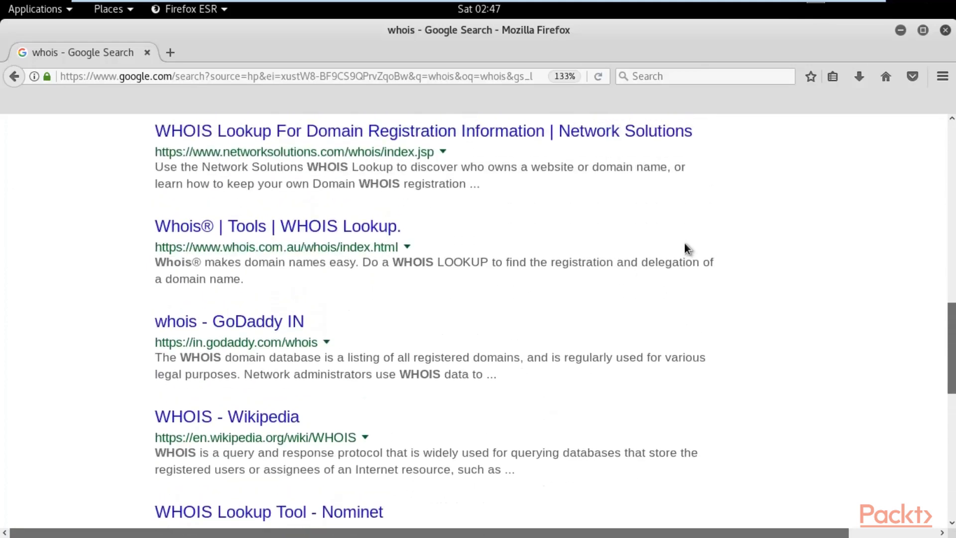
pyautogui.scroll(-12, 696, 239)
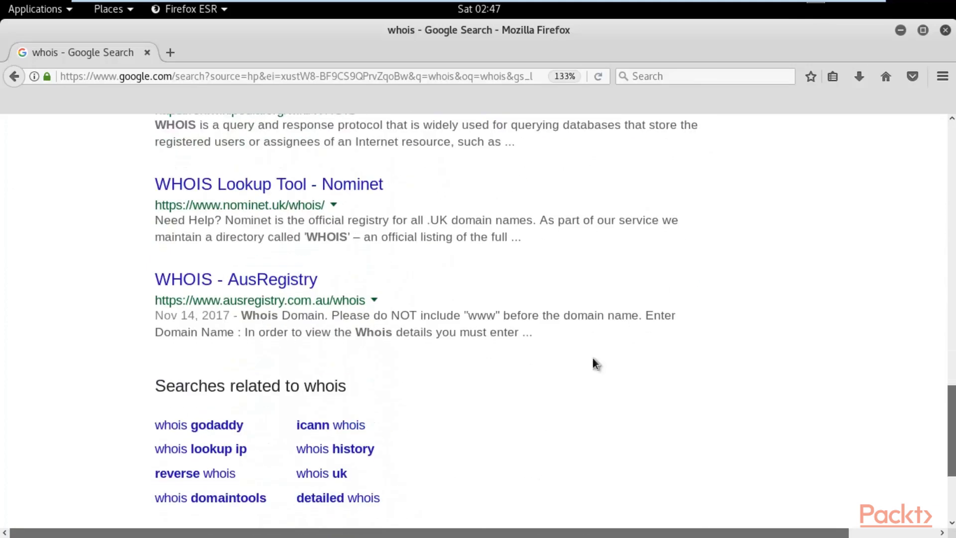
# Step: Go to page 2 of the whois results and return to its top
pyautogui.click(561, 421)
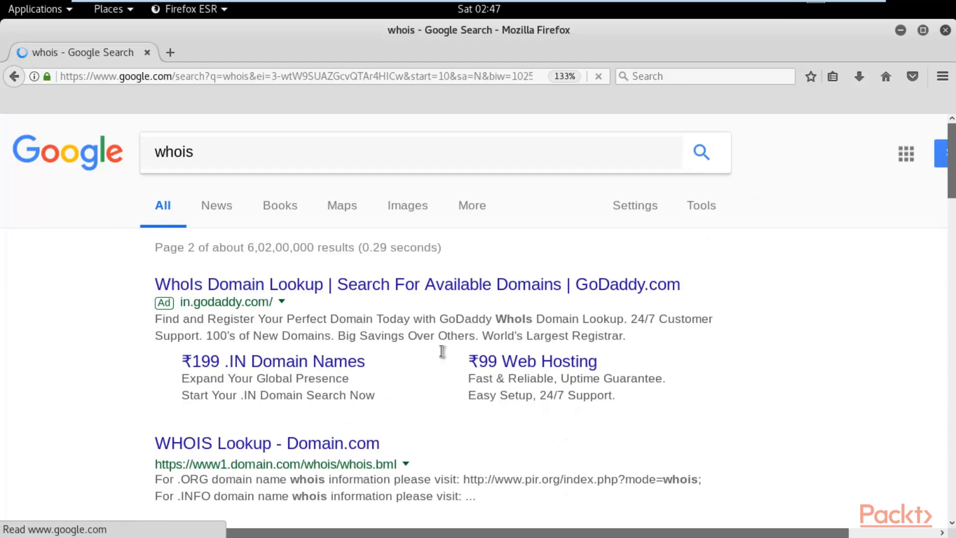
pyautogui.scroll(-6, 637, 351)
pyautogui.scroll(-15, 637, 351)
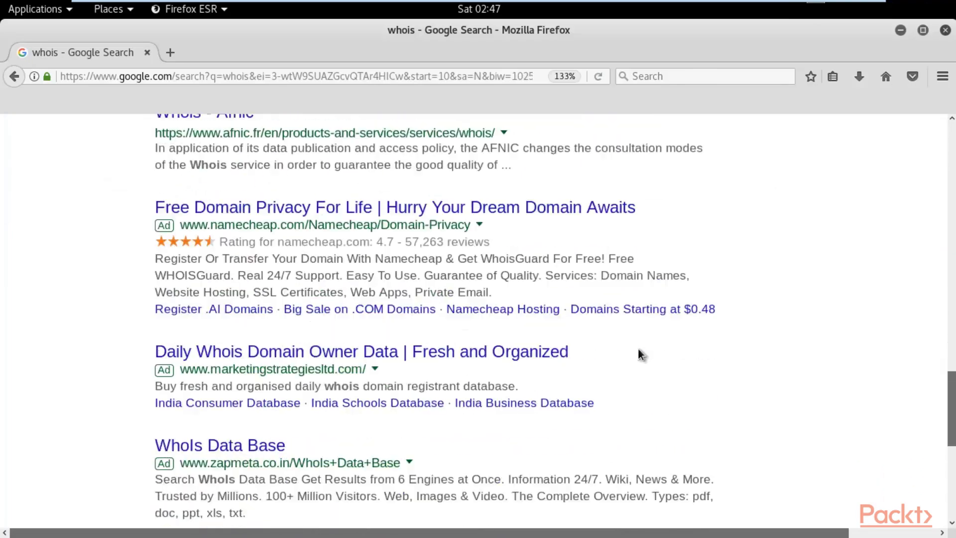
pyautogui.scroll(10, 639, 338)
pyautogui.scroll(8, 640, 329)
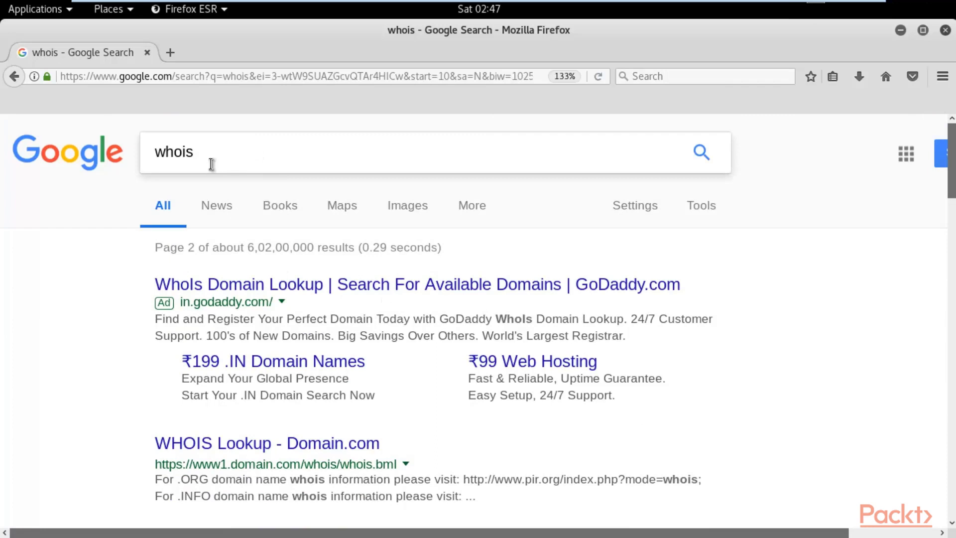
# Step: Change the Google query from whois to who.is and run it
pyautogui.click(185, 162)
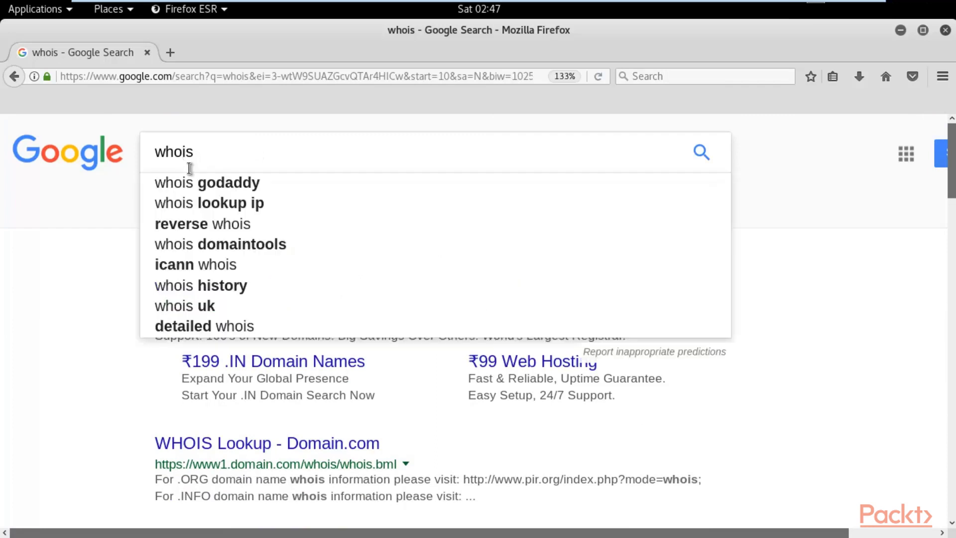
pyautogui.write('.')
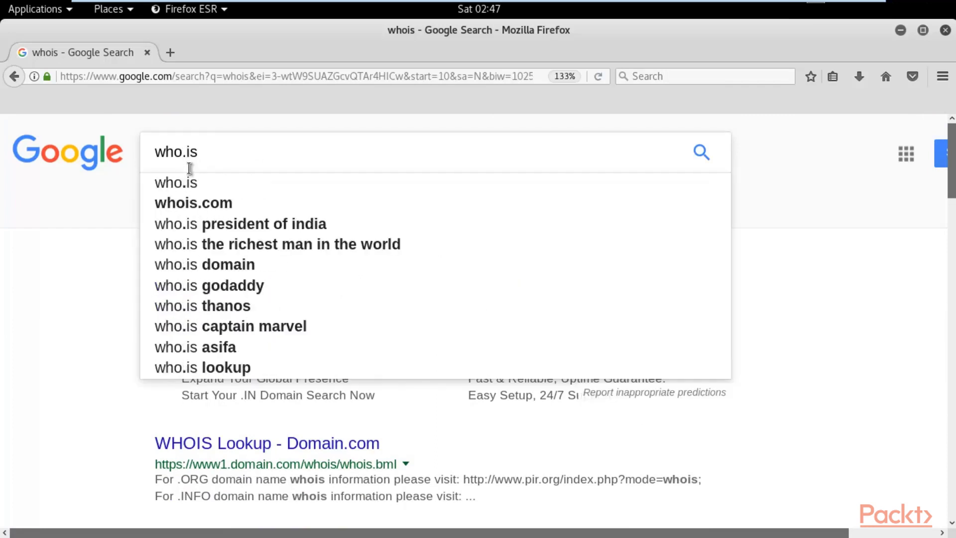
pyautogui.press('Return')
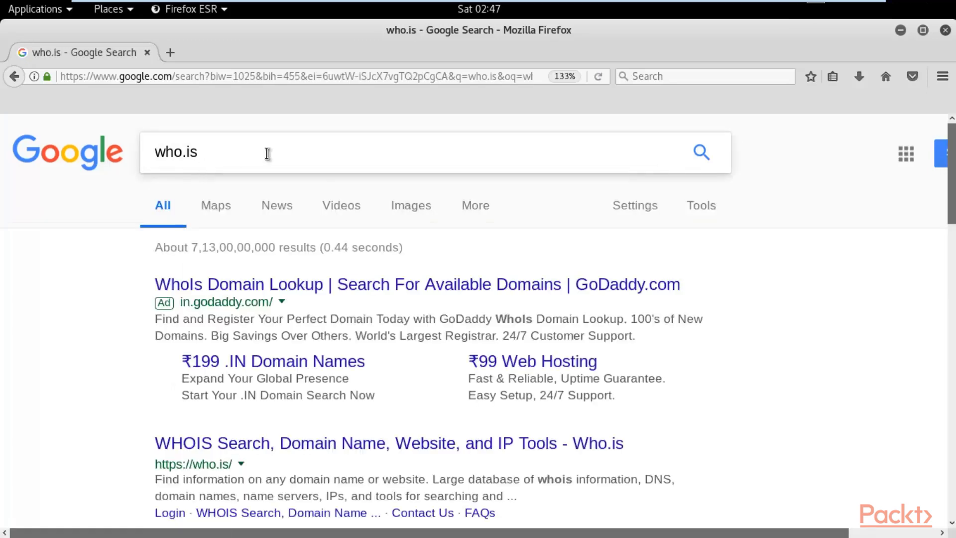
# Step: Enlarge the who.is results and open the Who.is website from them
pyautogui.scroll(-5, 708, 225)
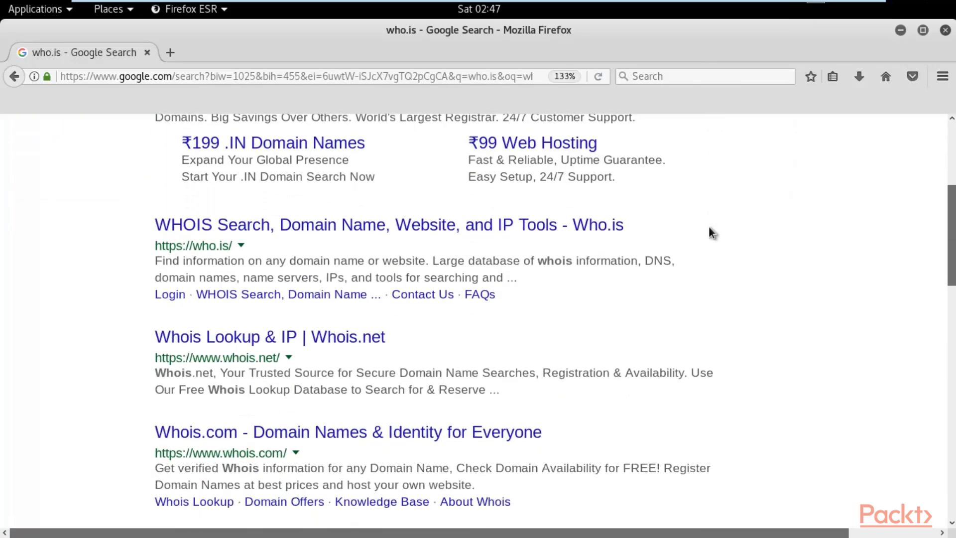
pyautogui.hotkey('ctrl', '+')
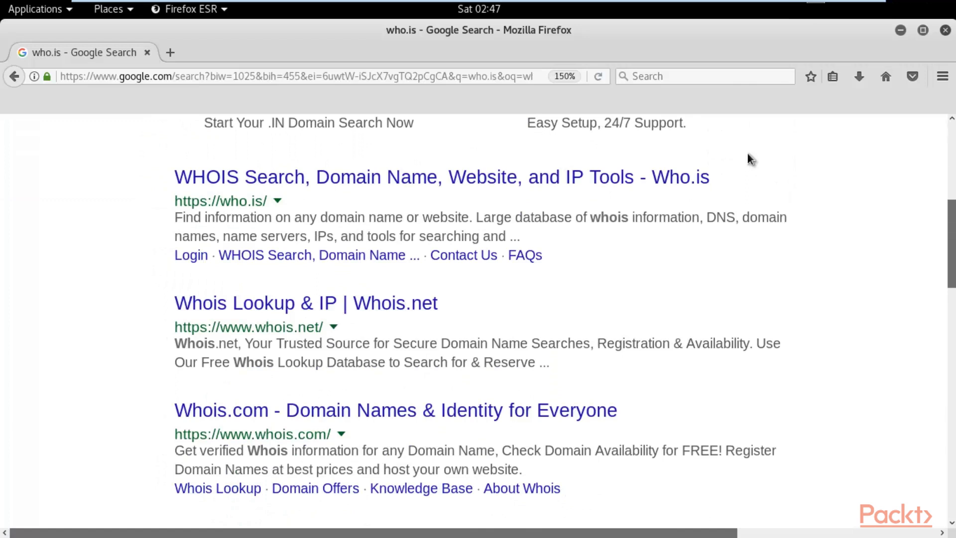
pyautogui.scroll(1, 709, 162)
pyautogui.moveTo(171, 262); pyautogui.dragTo(240, 259)
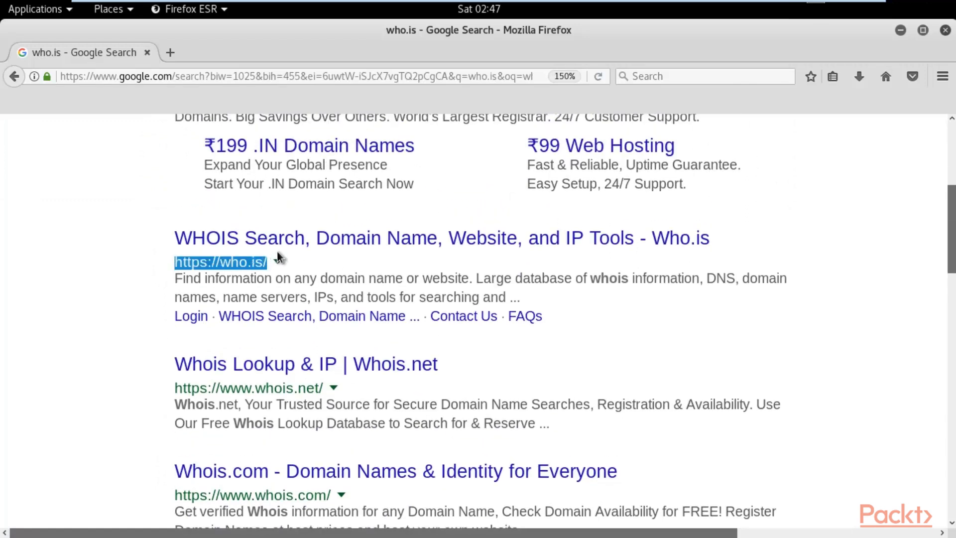
pyautogui.click(69, 270)
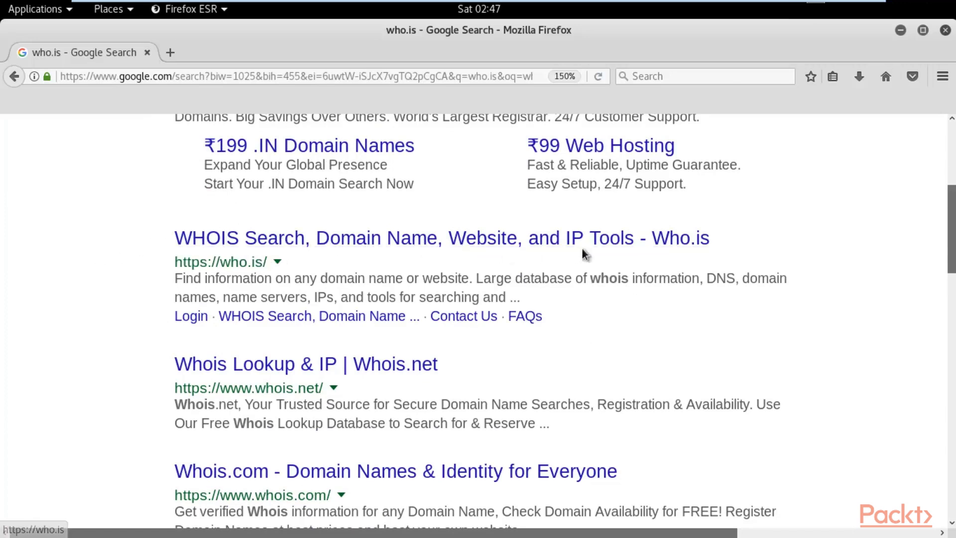
pyautogui.click(614, 243)
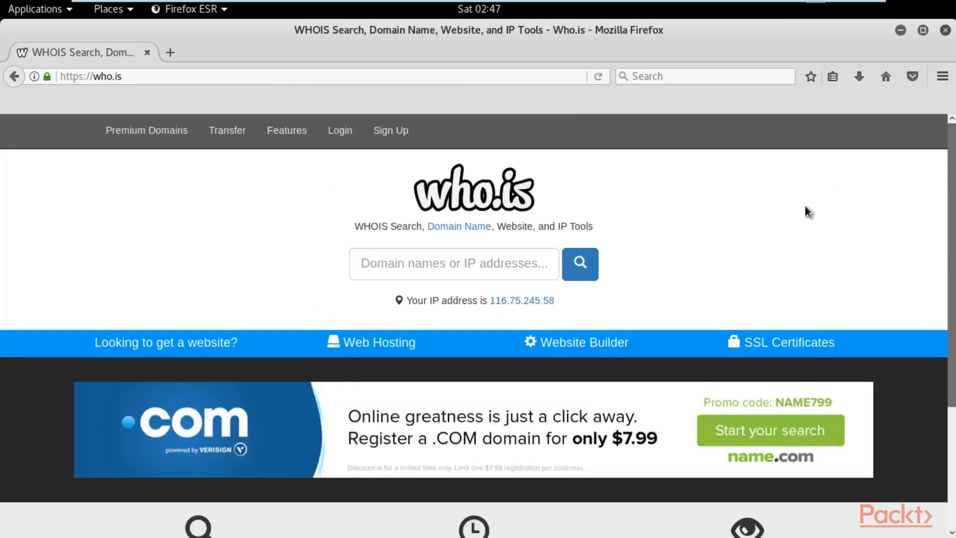
# Step: Zoom the who.is home page and search the domain vulnweb.com
pyautogui.hotkey('ctrl', '+')
pyautogui.hotkey('ctrl', '+')
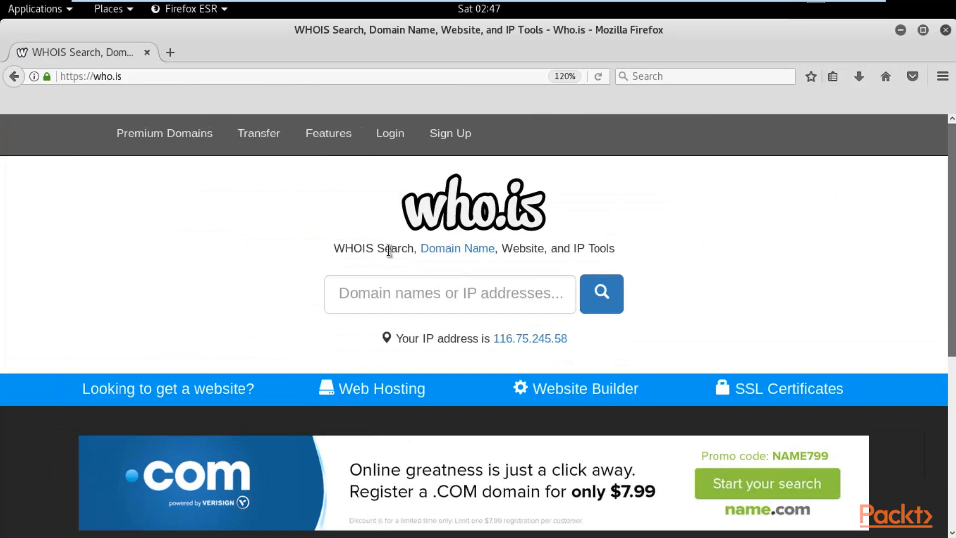
pyautogui.click(420, 296)
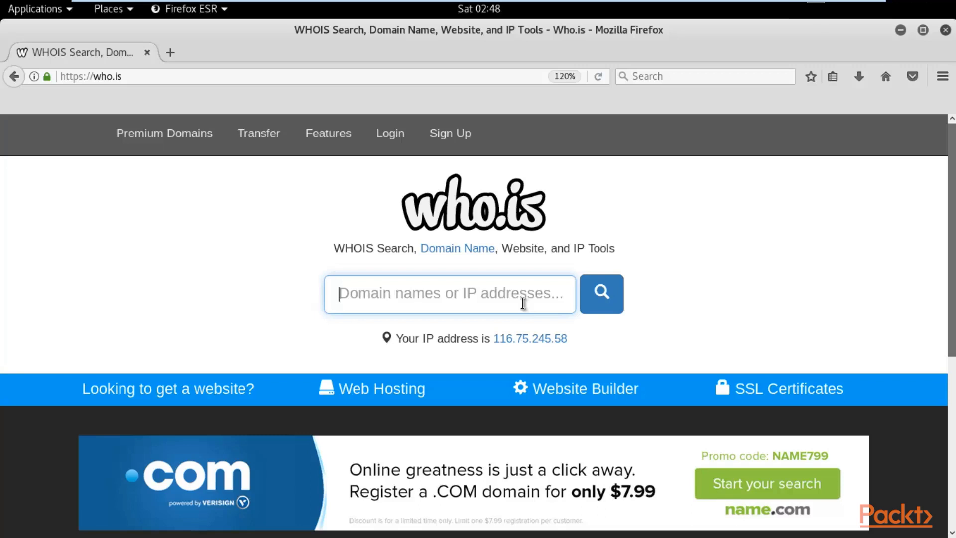
pyautogui.write('vulnwe')
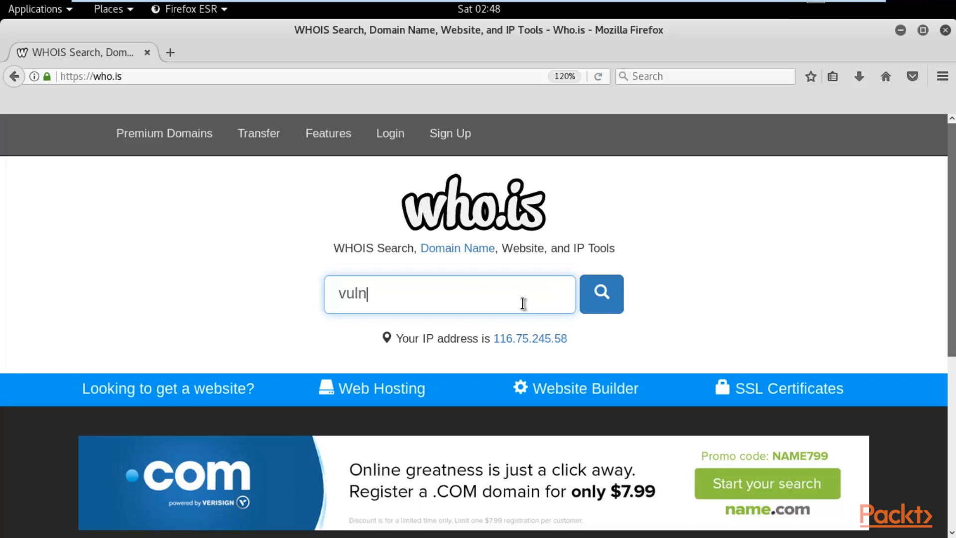
pyautogui.write('b.com')
pyautogui.click(605, 298)
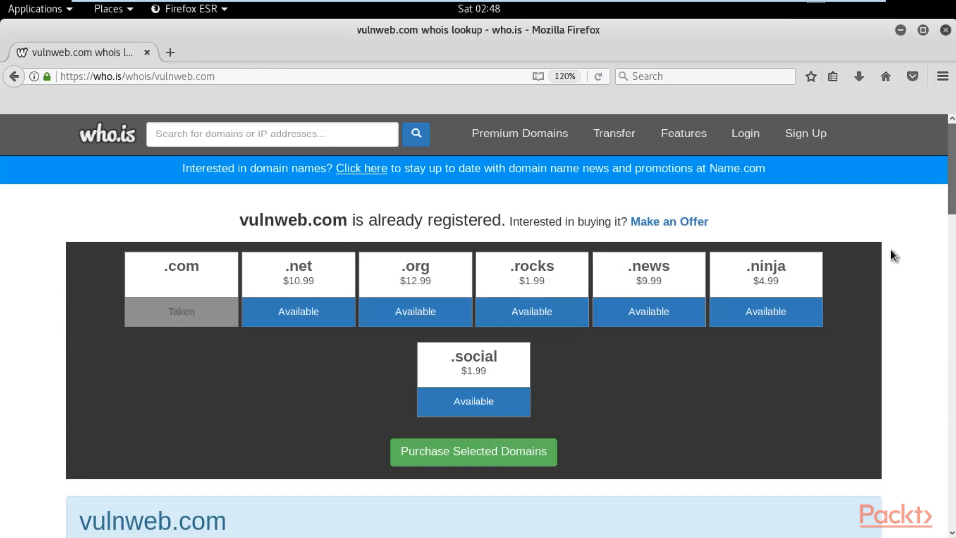
# Step: Highlight the registrar Eurodns S.A. and its details in Registrar Info
pyautogui.scroll(-5, 880, 247)
pyautogui.scroll(-2, 880, 246)
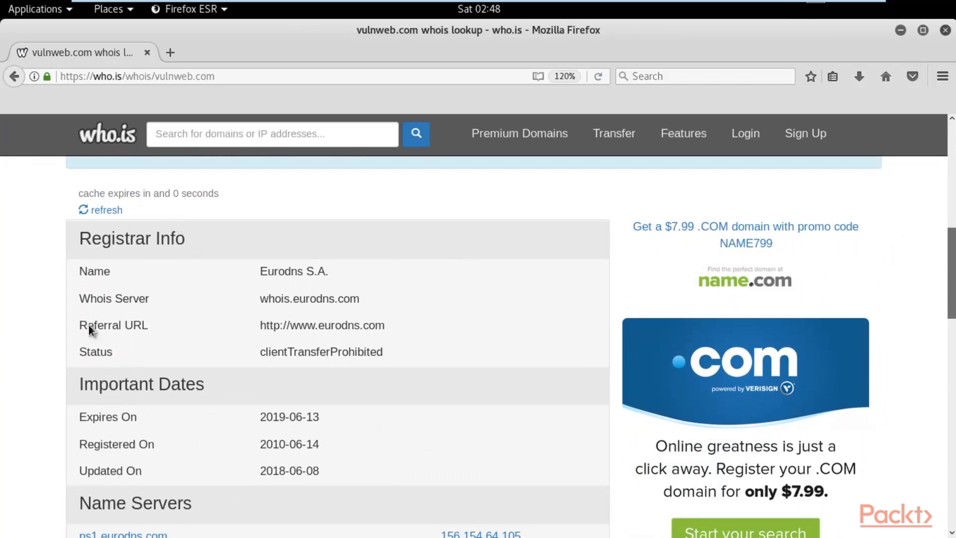
pyautogui.moveTo(252, 275); pyautogui.dragTo(367, 271)
pyautogui.moveTo(241, 297); pyautogui.dragTo(372, 296)
pyautogui.click(29, 289)
# Step: Scroll through Important Dates (2010-06-14 to 2019-06-13) and the four eurodns.com name servers
pyautogui.scroll(-2, 36, 286)
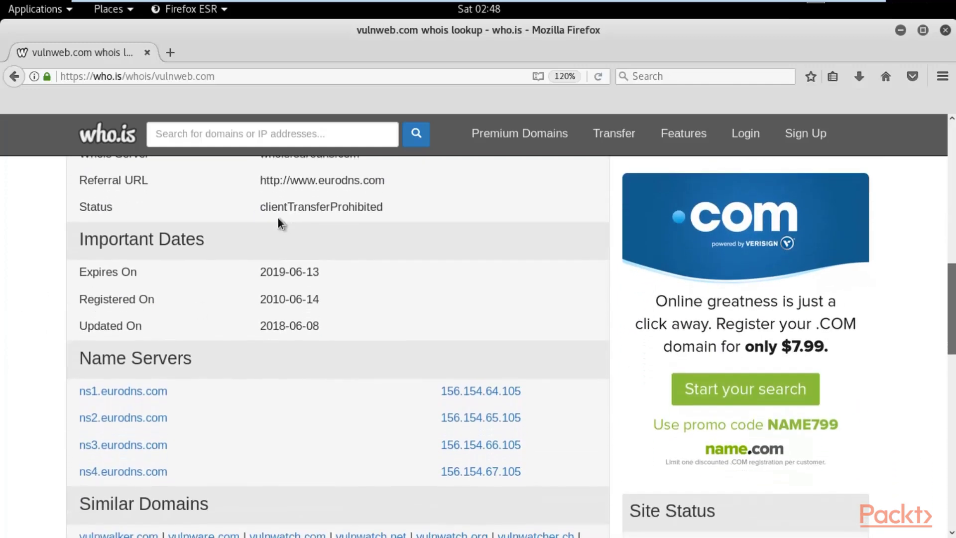
pyautogui.scroll(7, 124, 276)
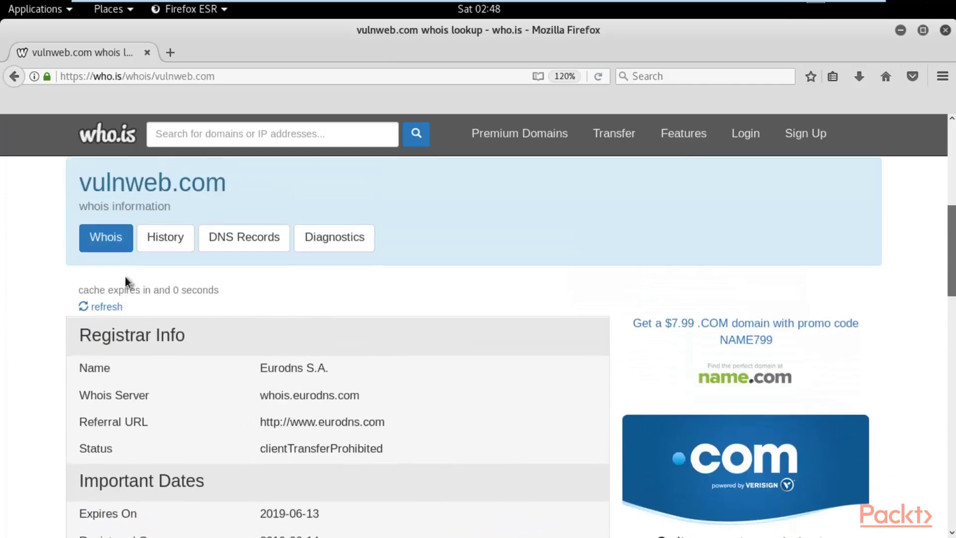
pyautogui.scroll(-3, 124, 276)
pyautogui.scroll(-3, 127, 277)
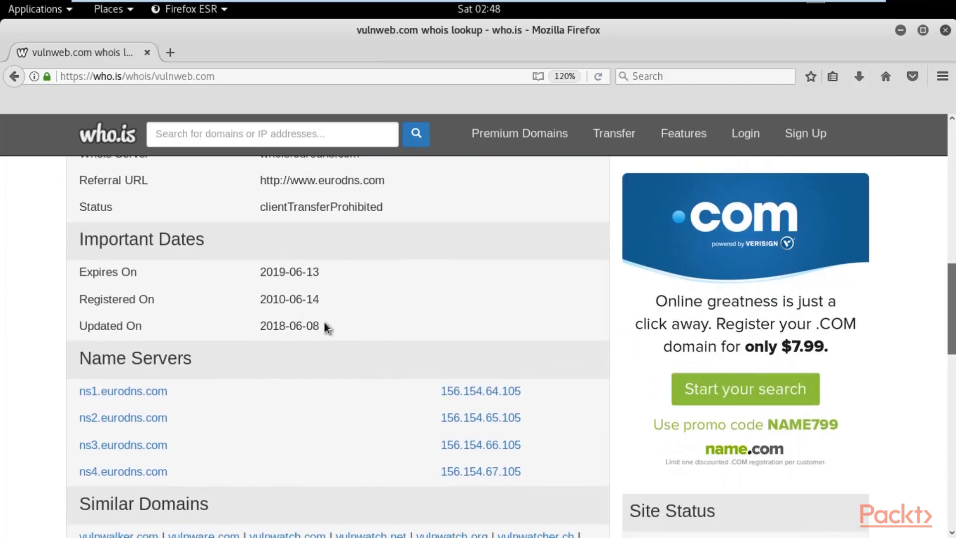
pyautogui.scroll(-2, 85, 341)
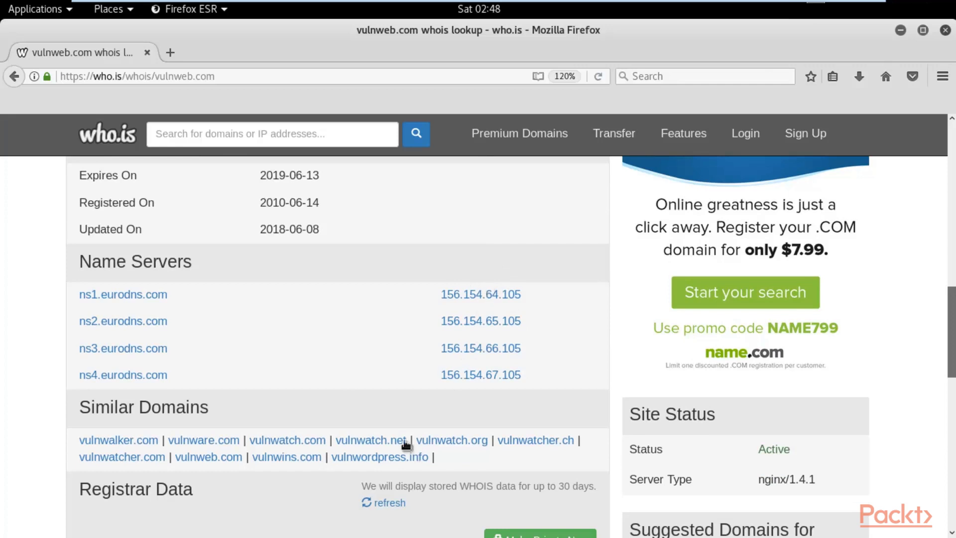
pyautogui.scroll(-4, 366, 382)
pyautogui.scroll(-2, 365, 383)
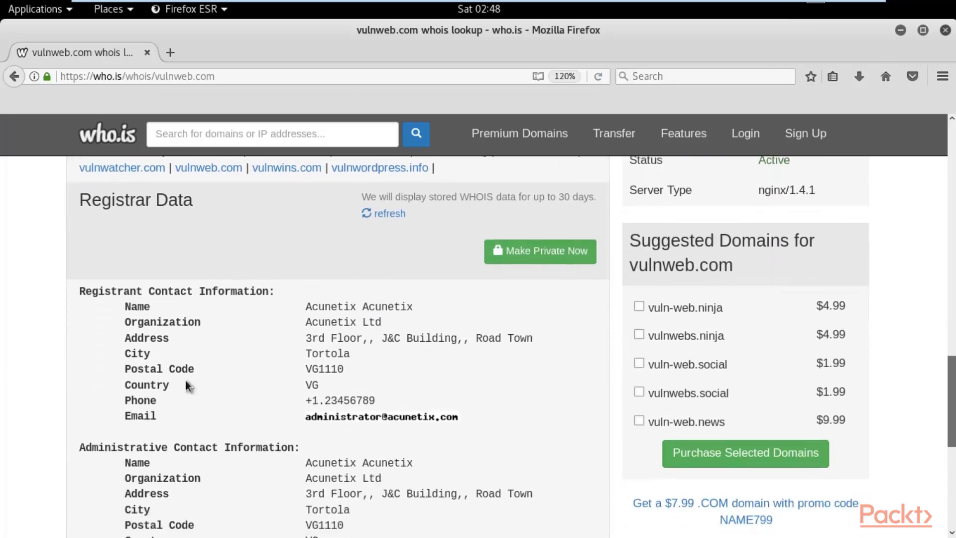
pyautogui.moveTo(305, 305); pyautogui.dragTo(417, 309)
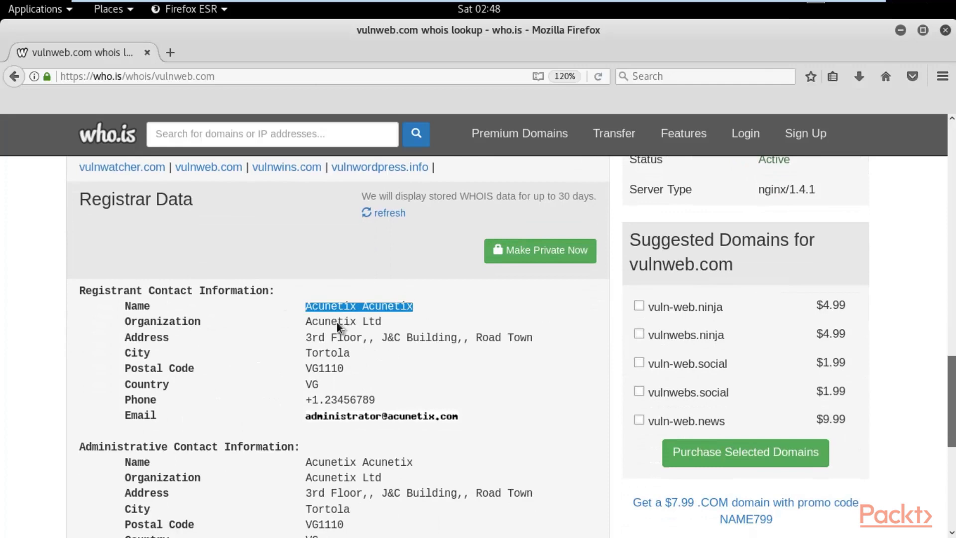
pyautogui.click(133, 338)
pyautogui.moveTo(305, 321); pyautogui.dragTo(383, 321)
pyautogui.click(383, 322)
pyautogui.moveTo(312, 338); pyautogui.dragTo(539, 338)
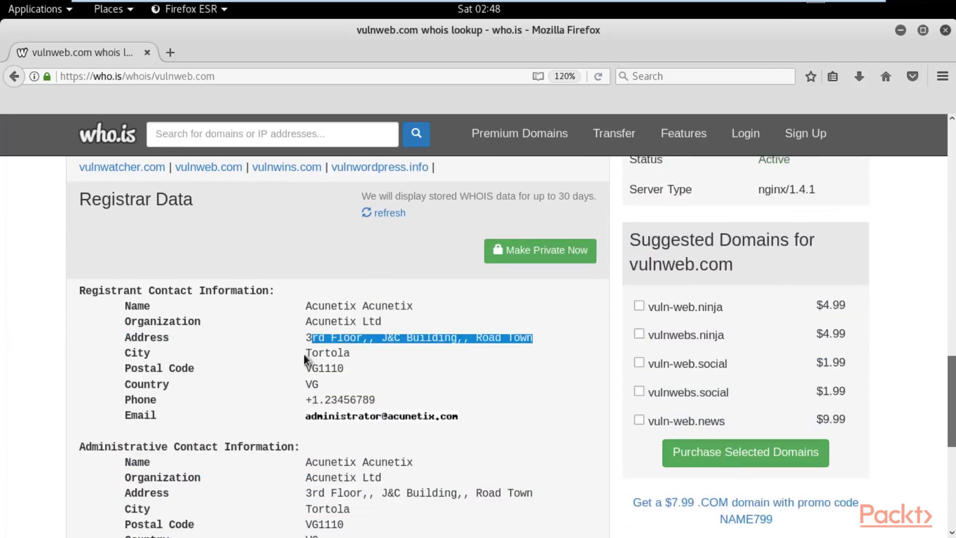
pyautogui.moveTo(303, 354); pyautogui.dragTo(360, 351)
pyautogui.click(346, 360)
pyautogui.moveTo(303, 369); pyautogui.dragTo(381, 402)
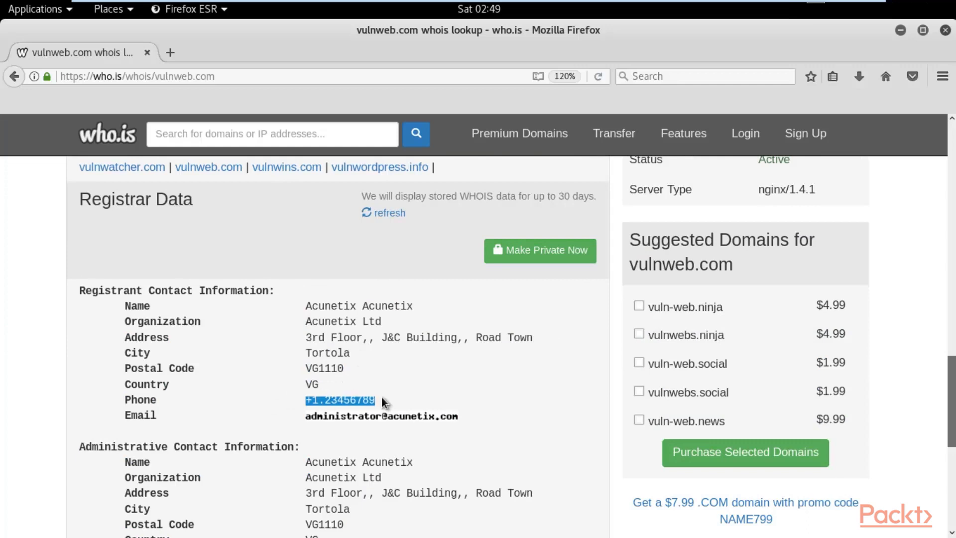
pyautogui.moveTo(312, 400); pyautogui.dragTo(362, 400)
pyautogui.click(381, 398)
pyautogui.scroll(-3, 378, 378)
pyautogui.moveTo(303, 325); pyautogui.dragTo(451, 326)
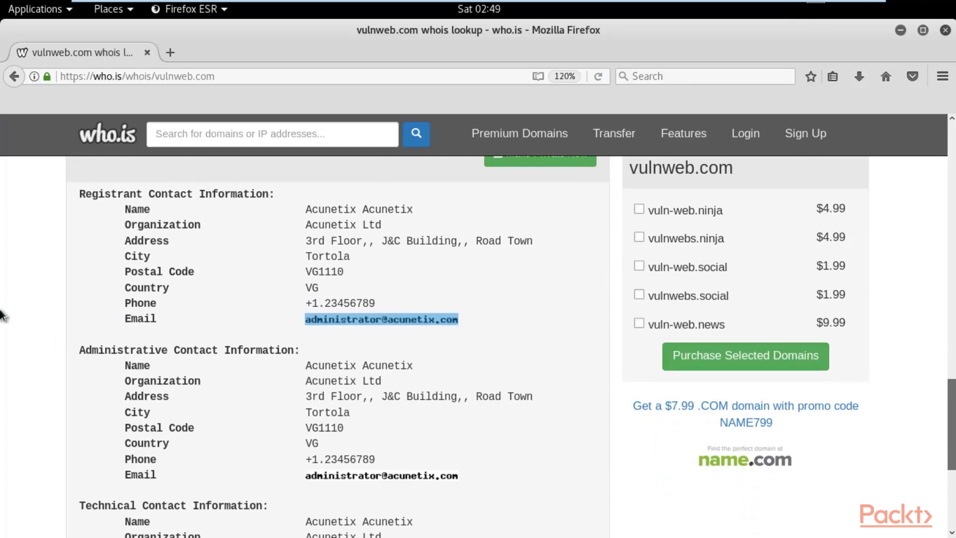
pyautogui.click(18, 305)
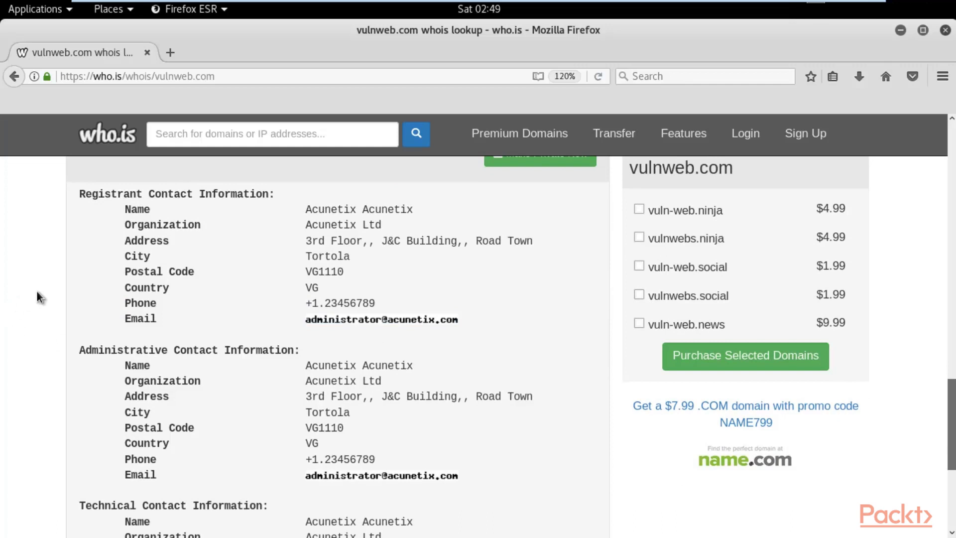
# Step: Scroll the vulnweb.com WHOIS record and switch to its History tab
pyautogui.scroll(-2, 73, 275)
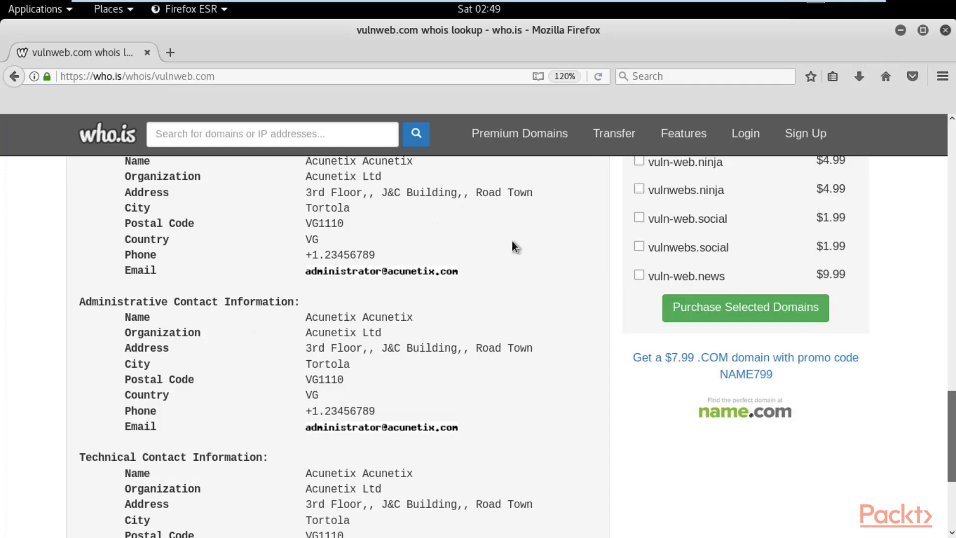
pyautogui.scroll(-7, 494, 279)
pyautogui.scroll(20, 494, 280)
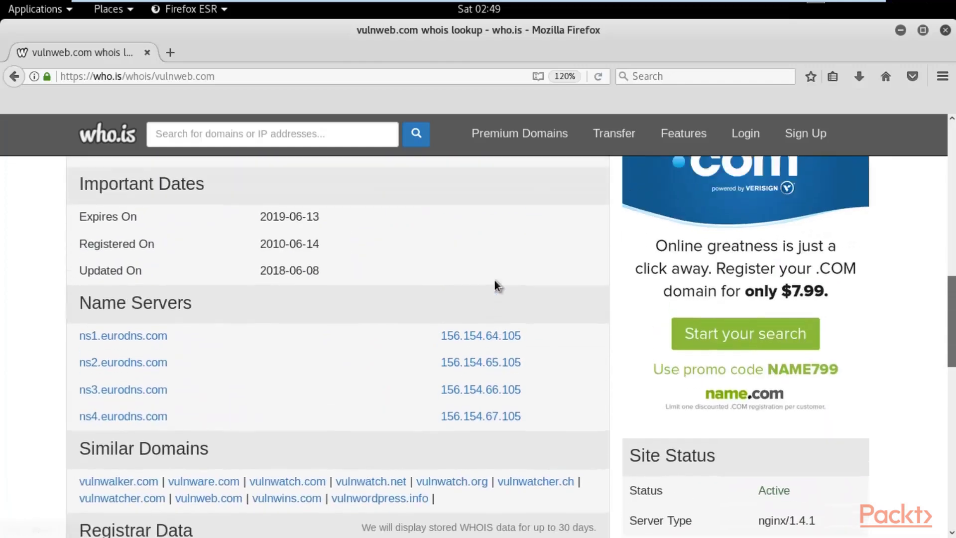
pyautogui.scroll(-4, 506, 276)
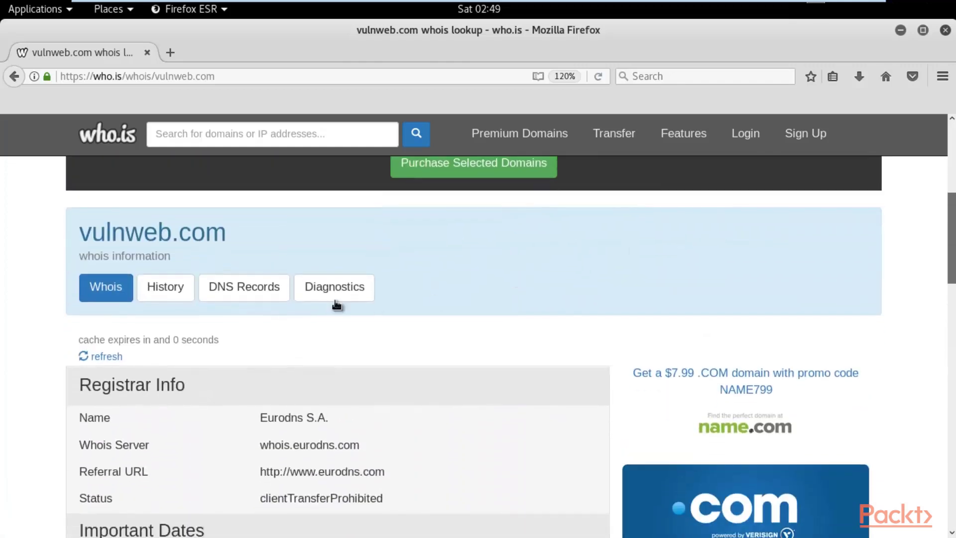
pyautogui.click(168, 292)
# Step: Browse the calendar of 285 historical whois records, then open DNS Records
pyautogui.scroll(-10, 749, 237)
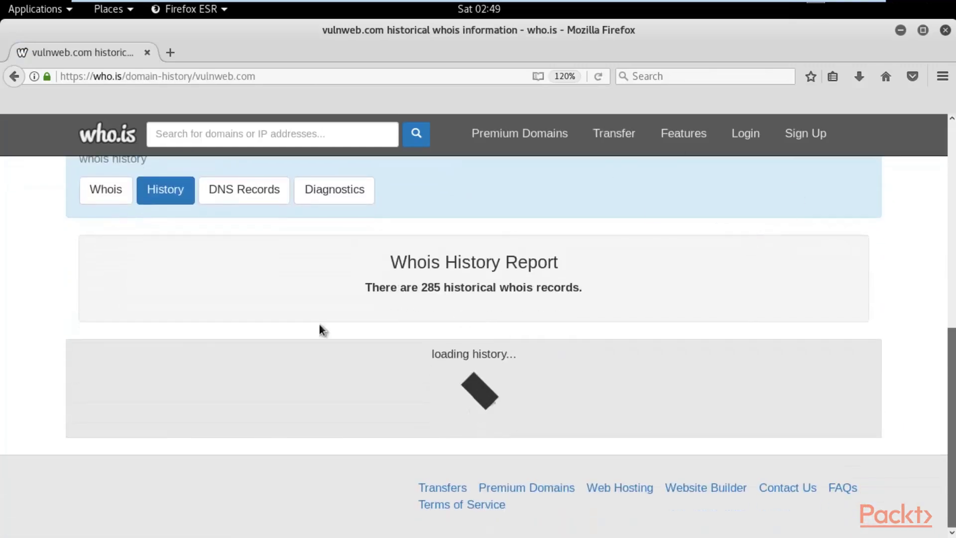
pyautogui.scroll(-3, 199, 324)
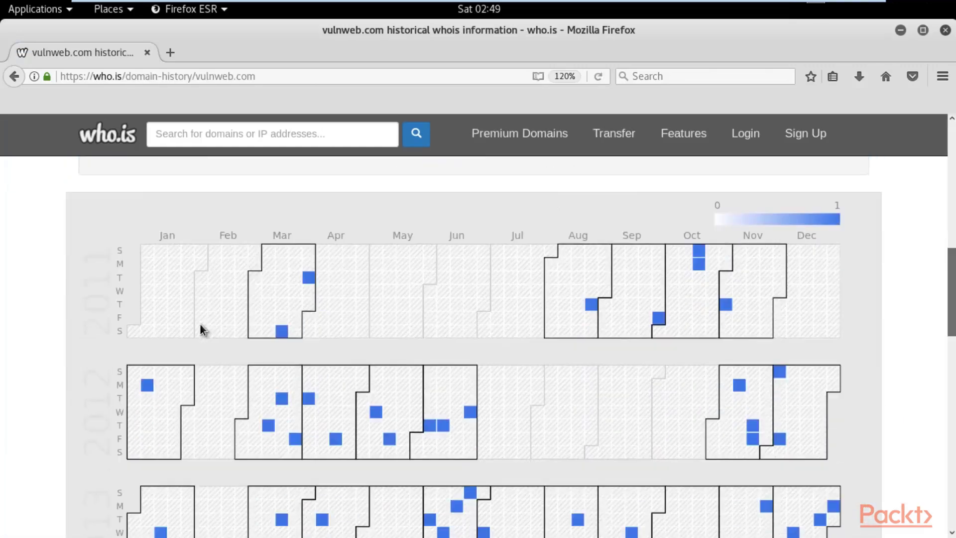
pyautogui.scroll(2, 607, 289)
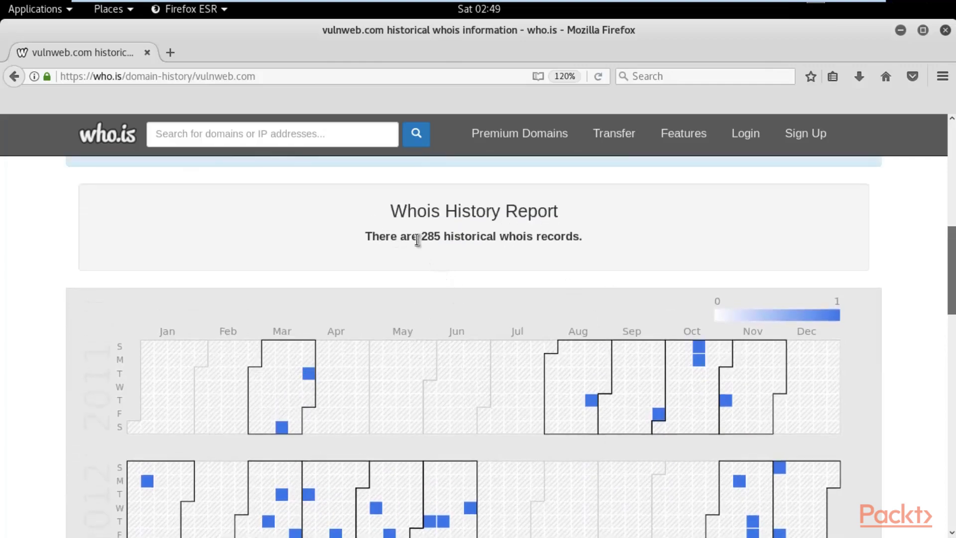
pyautogui.scroll(-3, 881, 273)
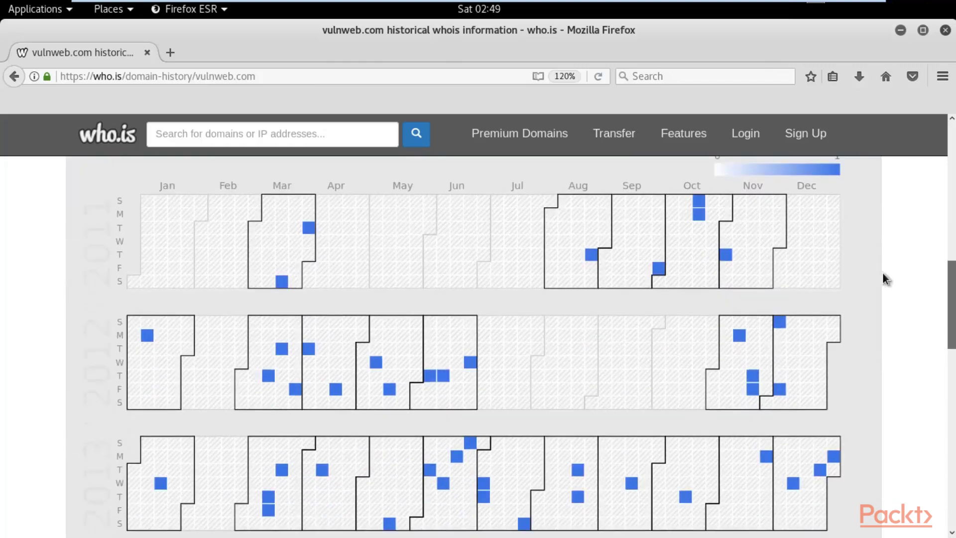
pyautogui.scroll(8, 202, 314)
pyautogui.scroll(-3, 274, 368)
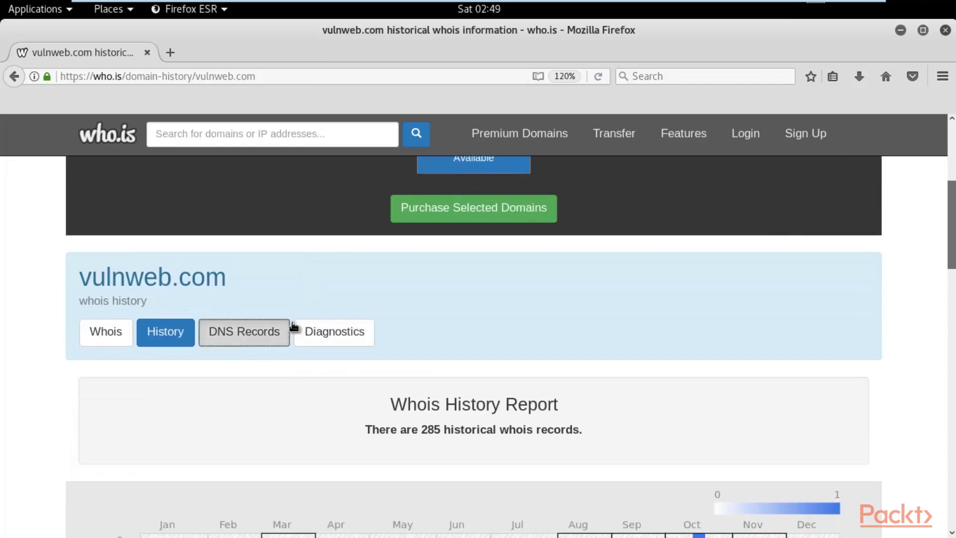
pyautogui.click(276, 332)
# Step: Review vulnweb.com's SOA, NS and A records, then open its Diagnostics
pyautogui.scroll(-6, 718, 273)
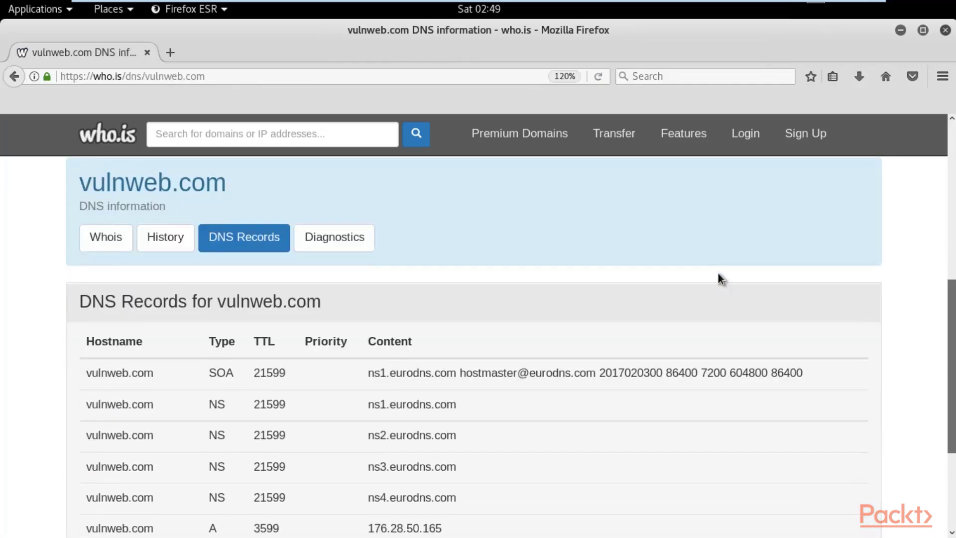
pyautogui.scroll(-2, 718, 273)
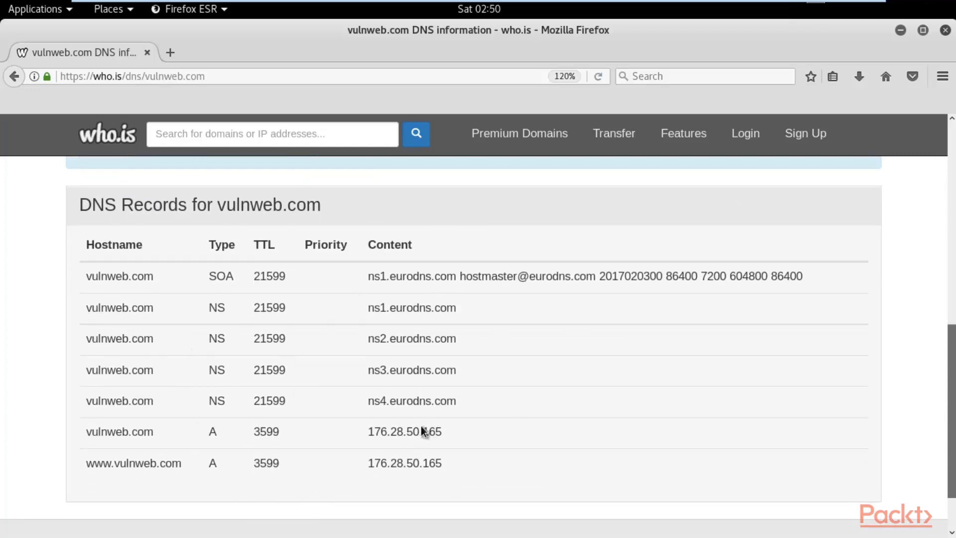
pyautogui.scroll(9, 414, 419)
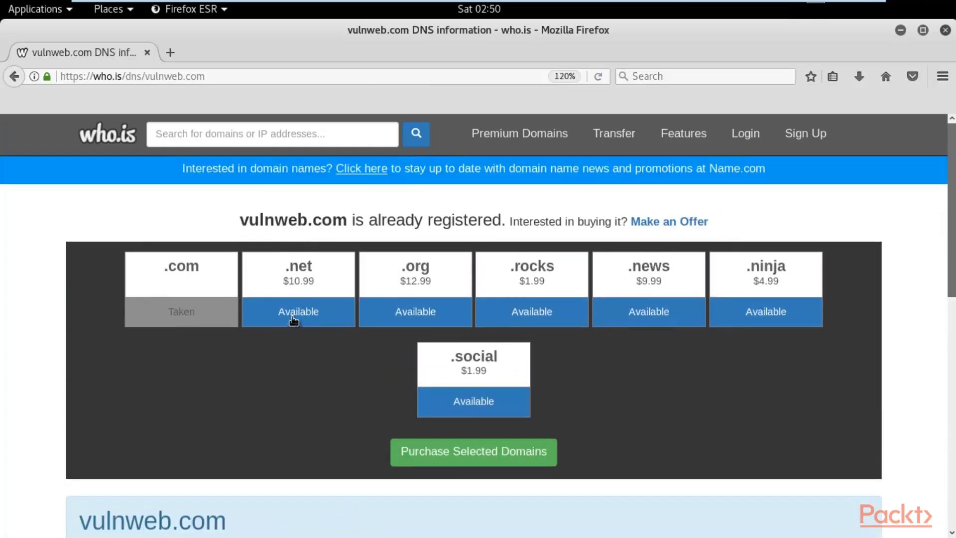
pyautogui.scroll(-3, 315, 340)
pyautogui.click(334, 431)
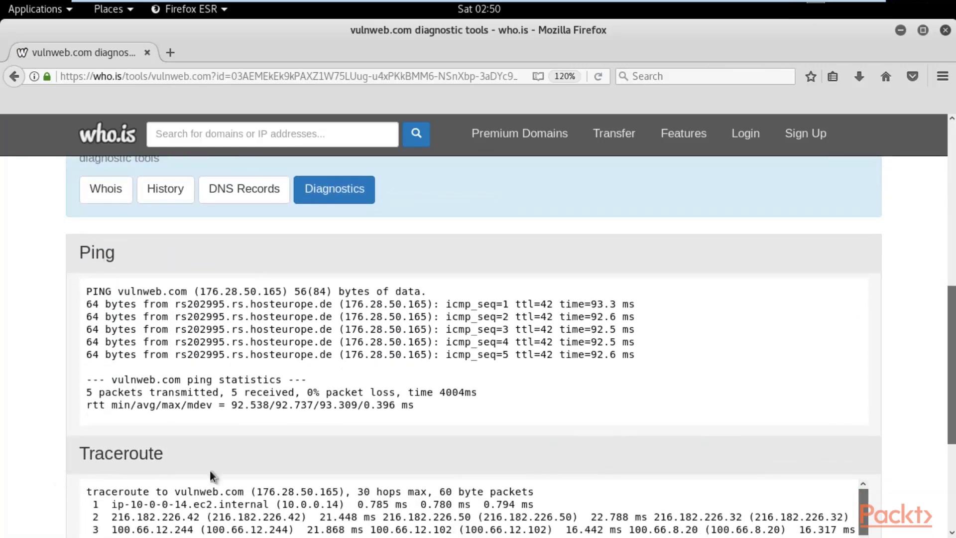
pyautogui.scroll(1, 198, 175)
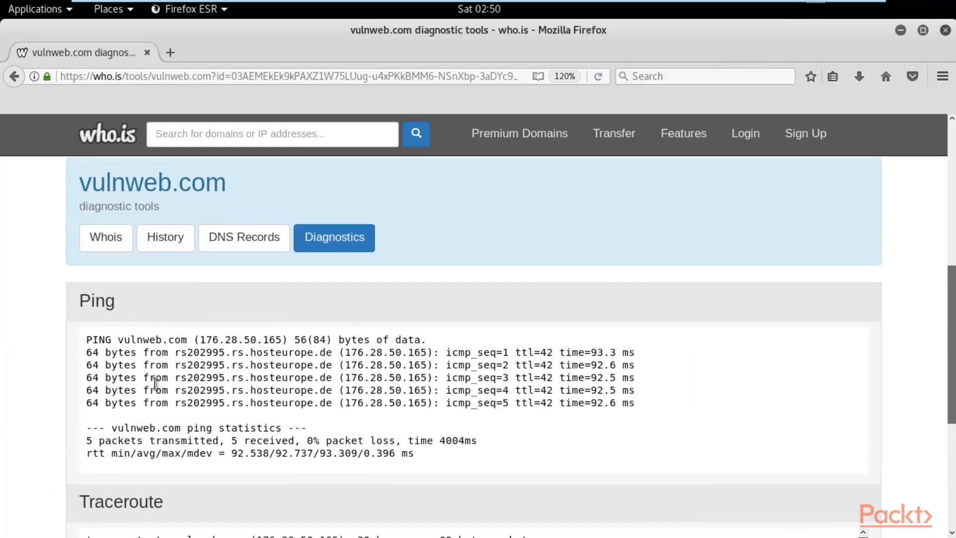
pyautogui.moveTo(93, 352); pyautogui.dragTo(647, 407)
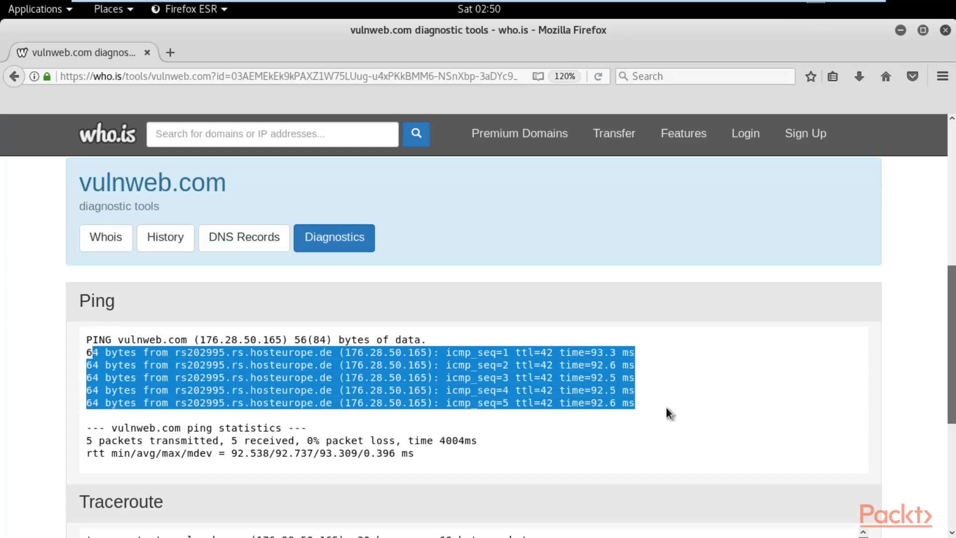
pyautogui.click(666, 409)
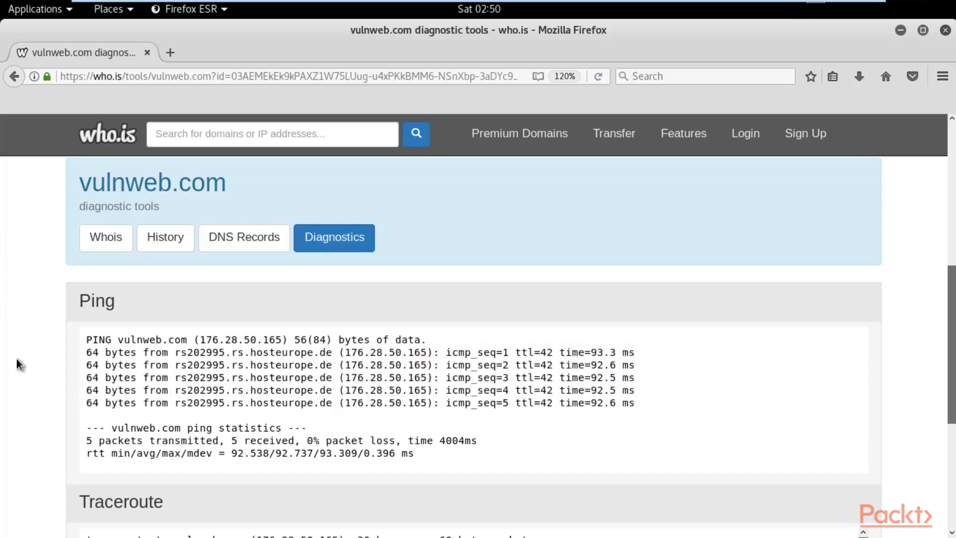
pyautogui.scroll(-3, 58, 366)
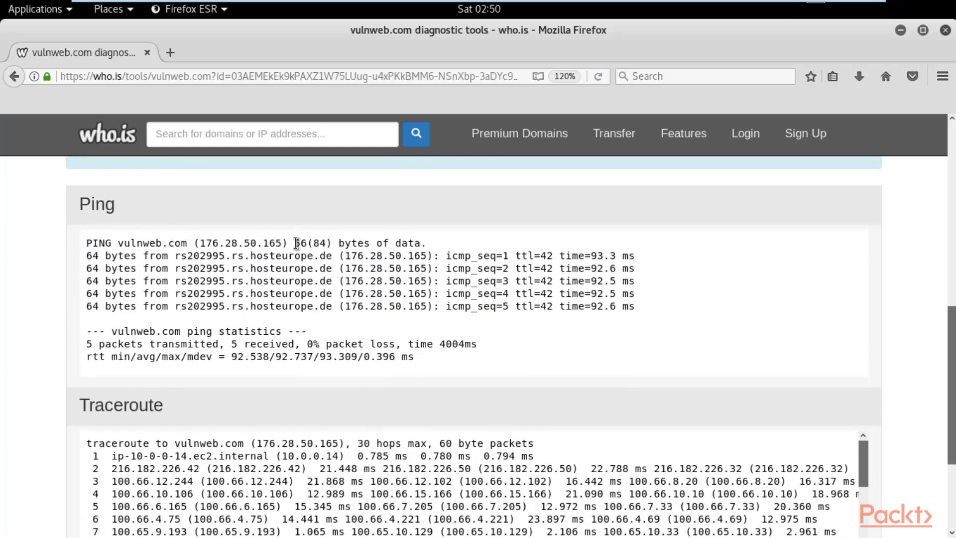
pyautogui.moveTo(289, 243); pyautogui.dragTo(201, 242)
pyautogui.scroll(-5, 78, 293)
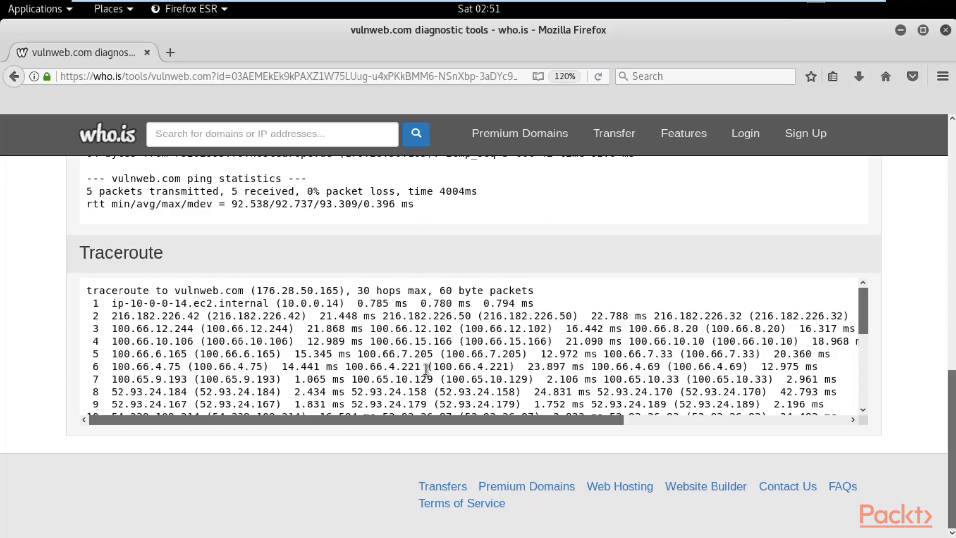
pyautogui.scroll(-1, 438, 362)
pyautogui.scroll(-4, 438, 361)
pyautogui.scroll(4, 272, 348)
pyautogui.scroll(-4, 200, 352)
pyautogui.scroll(5, 199, 353)
pyautogui.scroll(3, 2, 293)
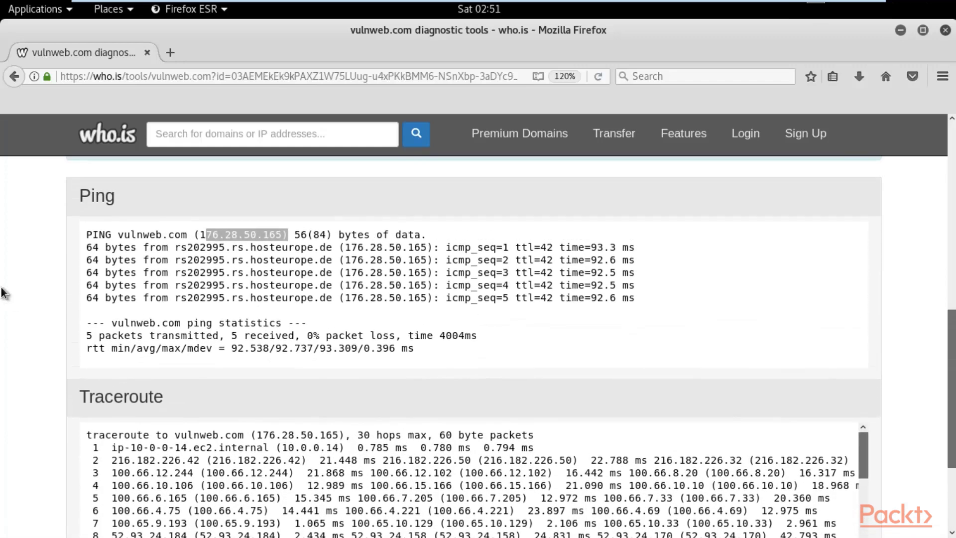
pyautogui.scroll(9, 4, 291)
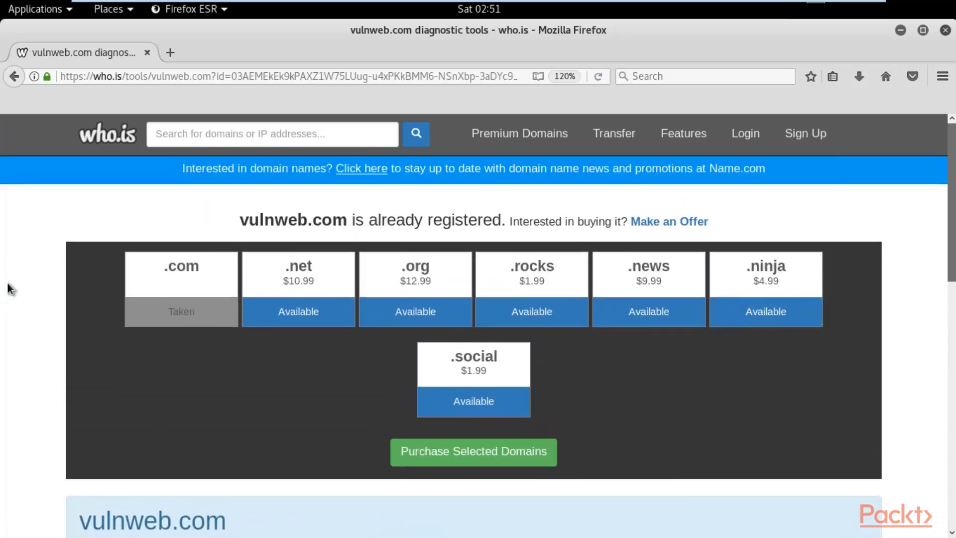